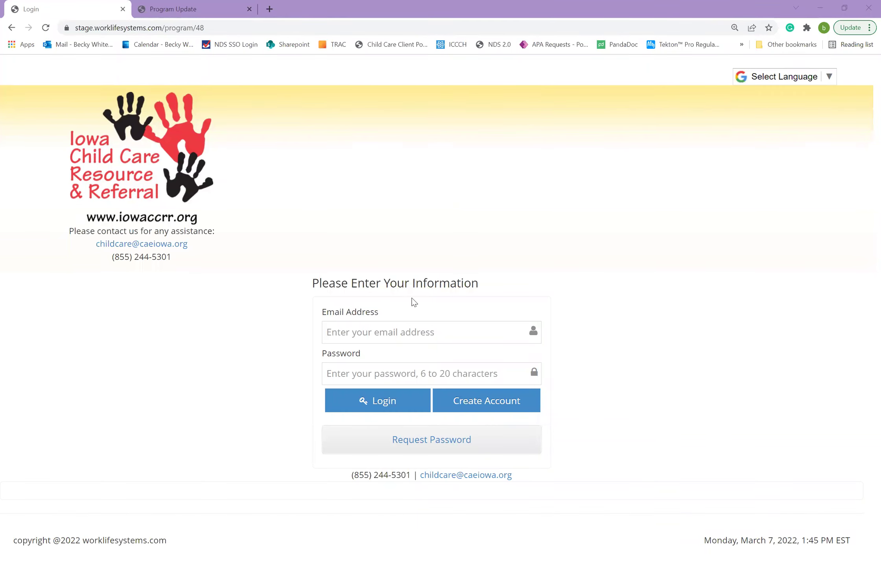
Step: Switch to the Program Update page and review the program's Contact Information section, collapsing it when finished
left_click(407, 330)
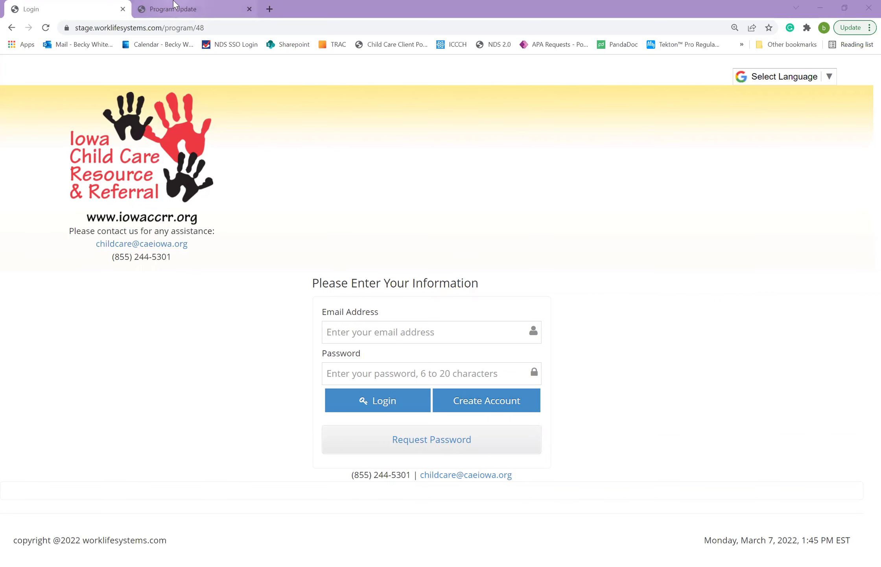
key("ctrl+Tab")
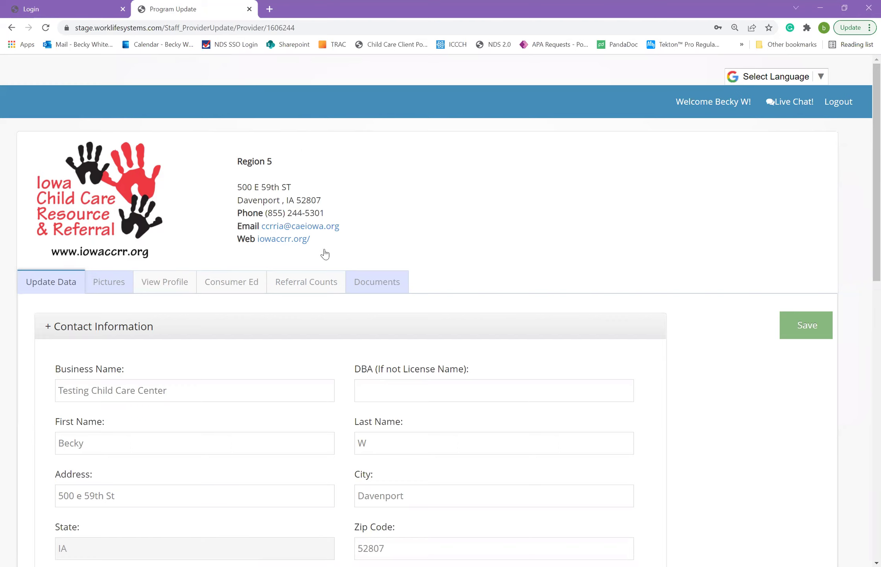
scroll(15, 291, "down", 3)
left_click(48, 220)
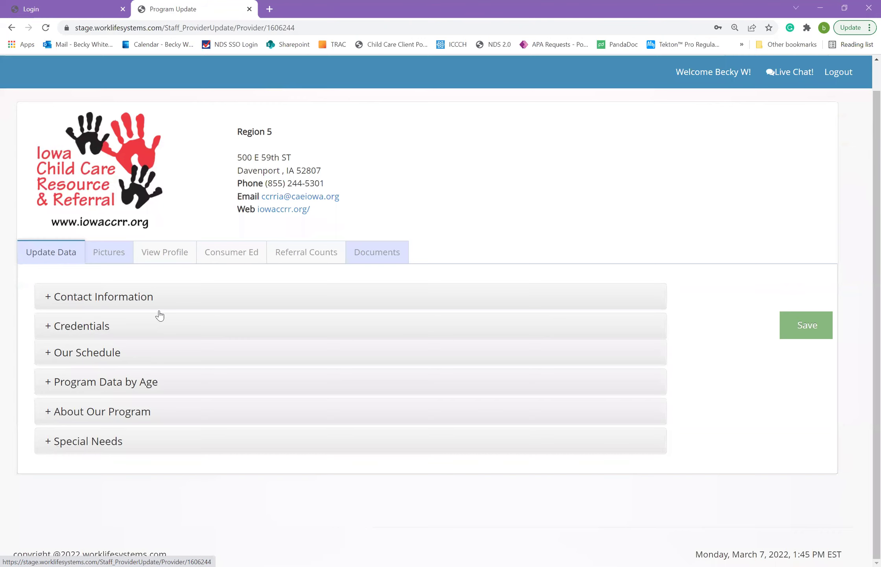
left_click(159, 309)
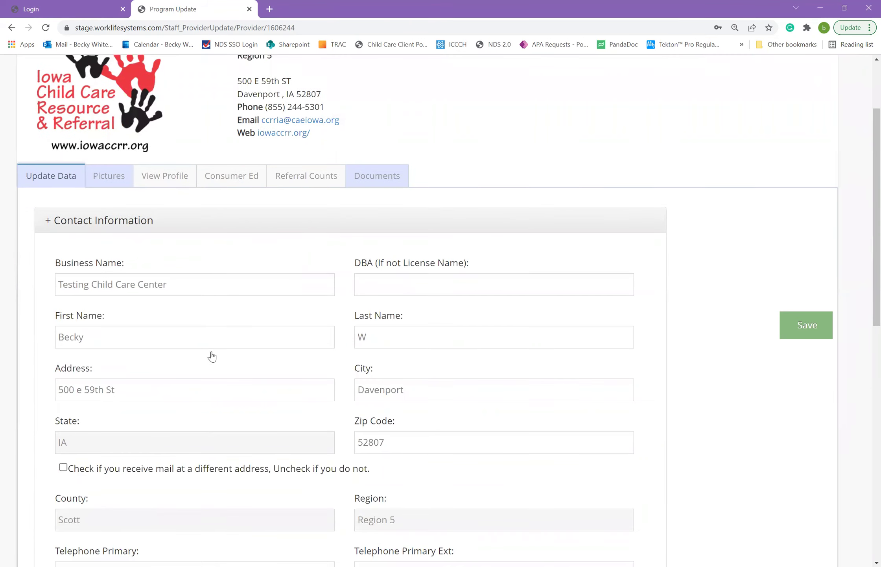
scroll(210, 354, "down", 2)
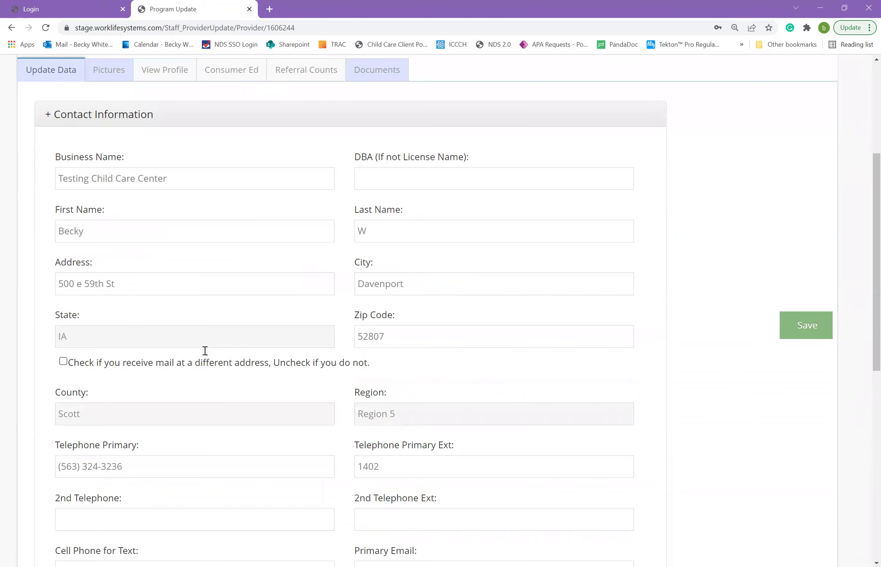
scroll(204, 354, "down", 2)
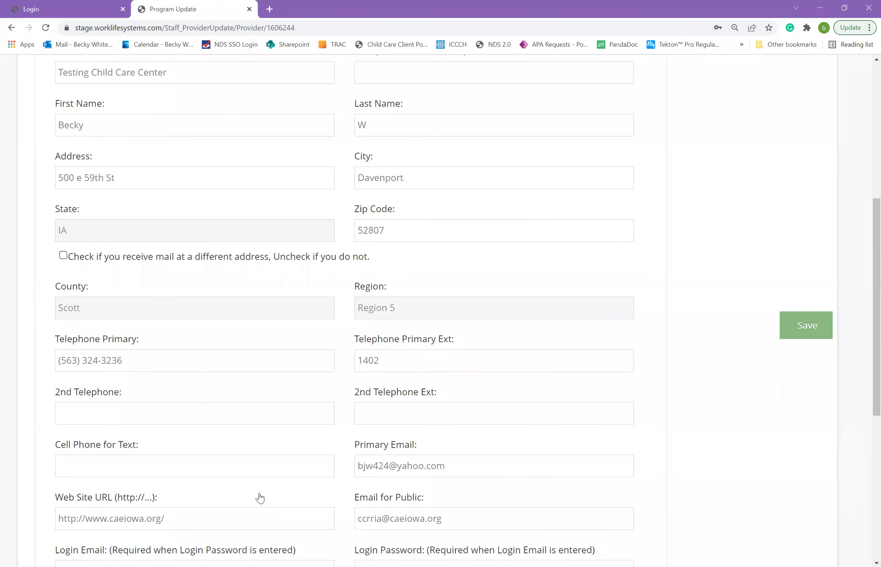
left_click(237, 472)
scroll(237, 472, "up", 2)
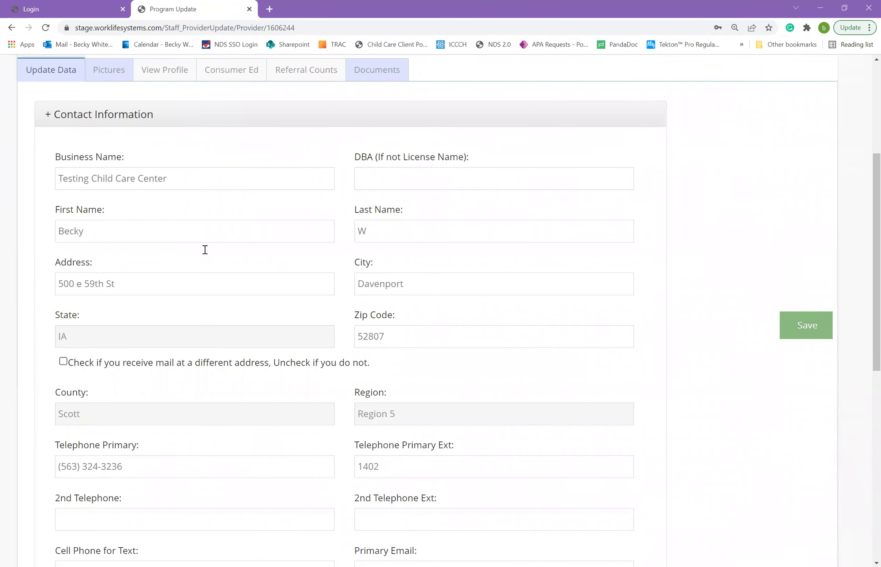
left_click(86, 117)
Step: Expand the Credentials section, review its license, accreditation and language options, and collapse it again
left_click(84, 329)
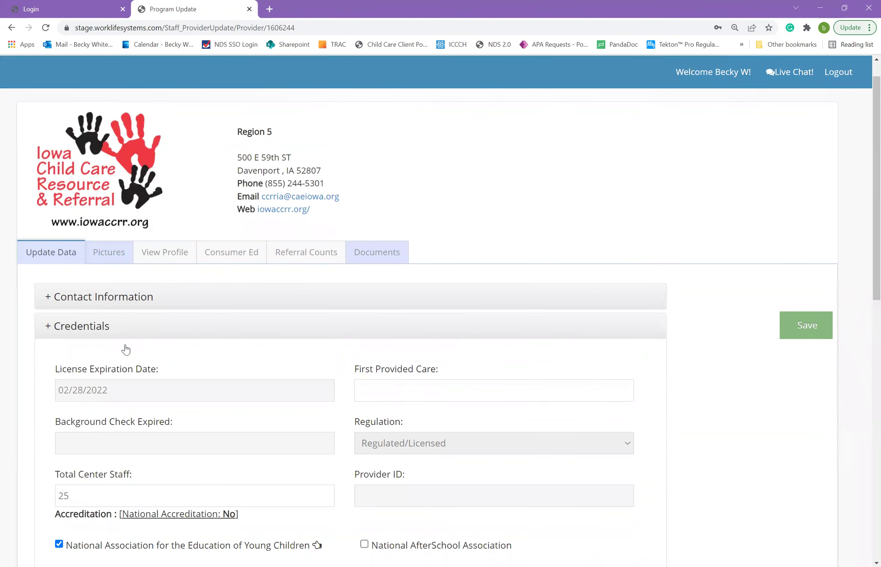
scroll(138, 348, "down", 5)
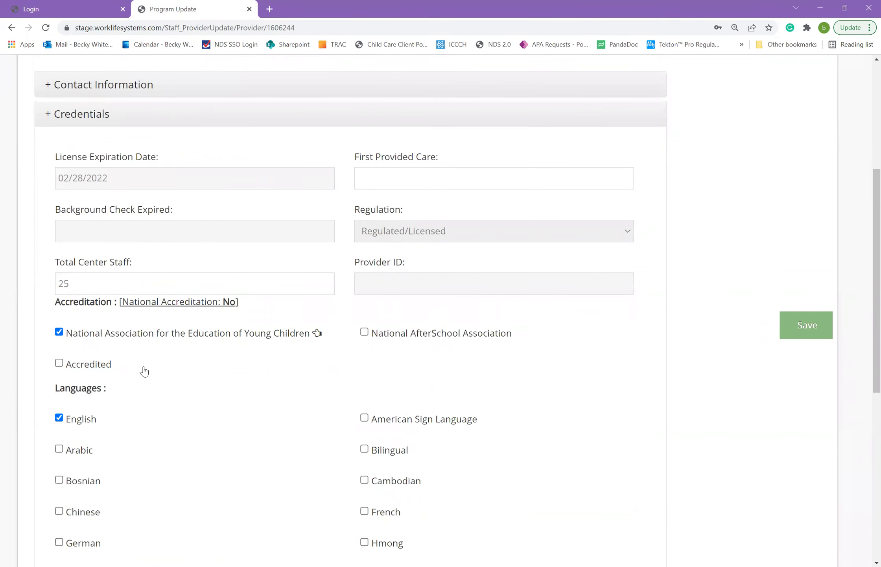
scroll(138, 364, "down", 3)
scroll(104, 393, "down", 1)
scroll(219, 471, "down", 2)
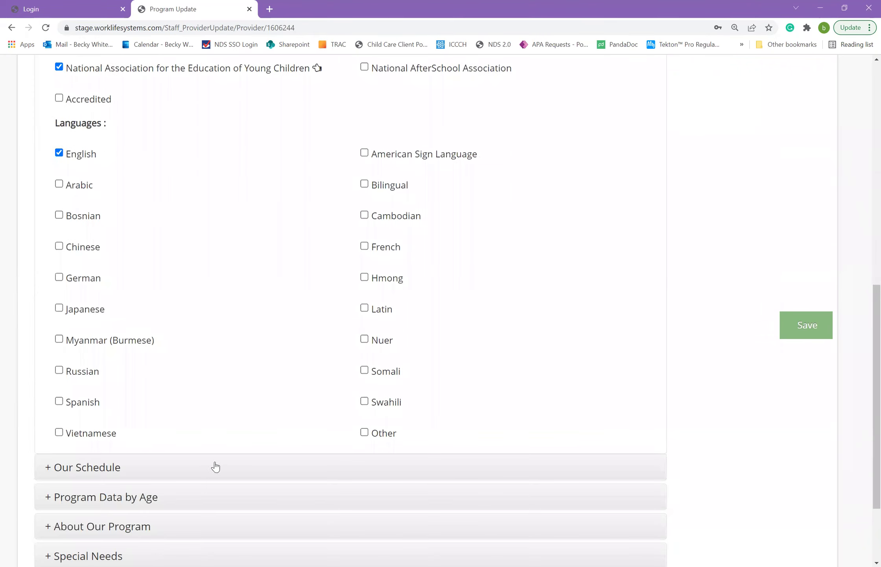
scroll(211, 464, "up", 2)
scroll(177, 366, "up", 5)
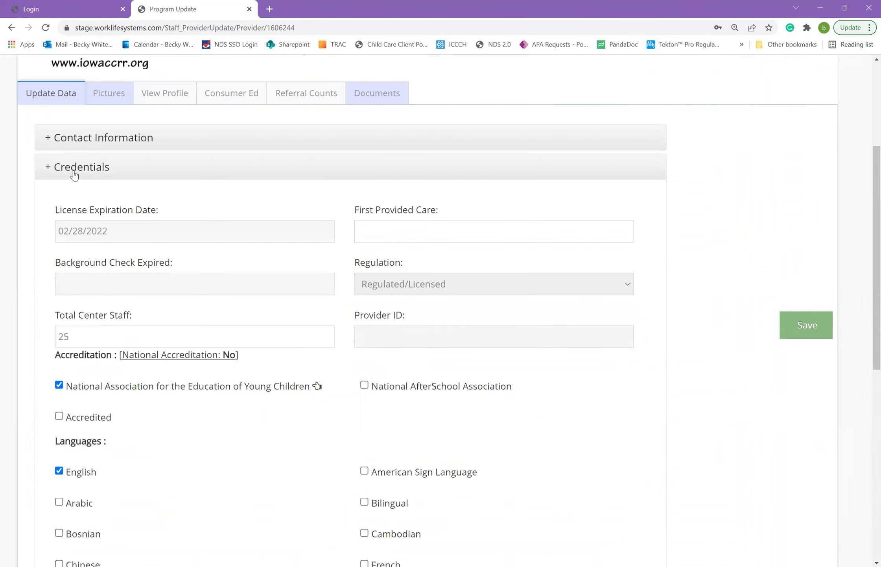
left_click(75, 175)
Step: Expand the Our Schedule section and review the daily opening hours, schedule options and year schedule
left_click(154, 444)
scroll(173, 390, "down", 3)
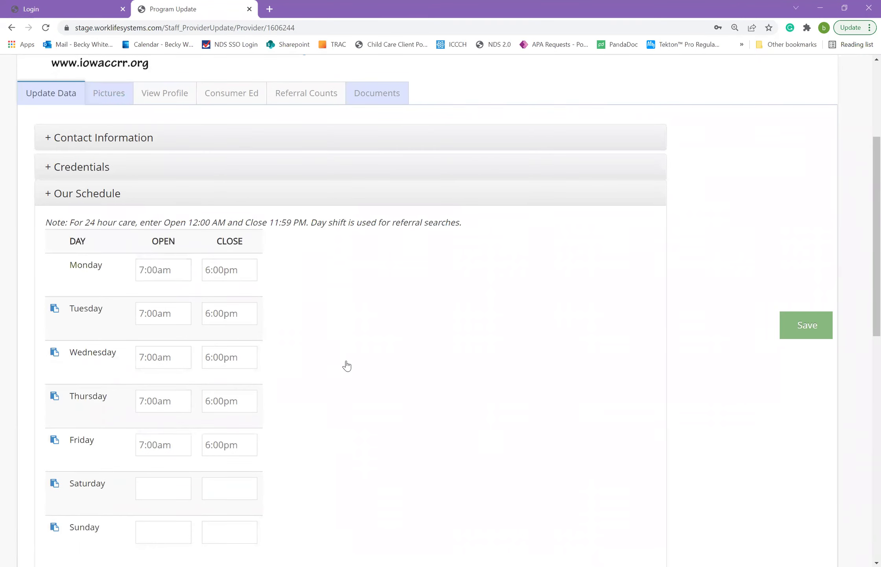
scroll(355, 362, "down", 12)
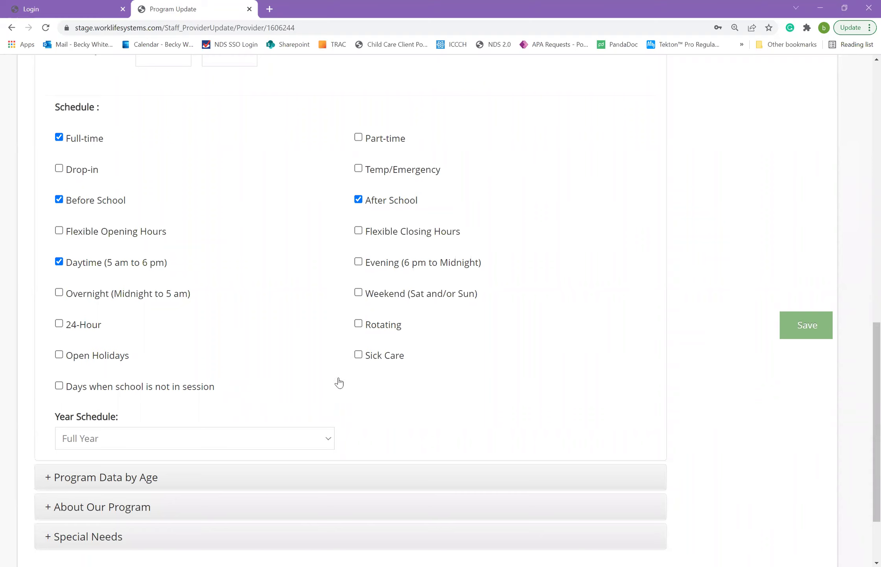
Step: Expand Program Data by Age and review the rates and openings for each age group
left_click(134, 480)
scroll(197, 438, "down", 2)
scroll(198, 436, "down", 6)
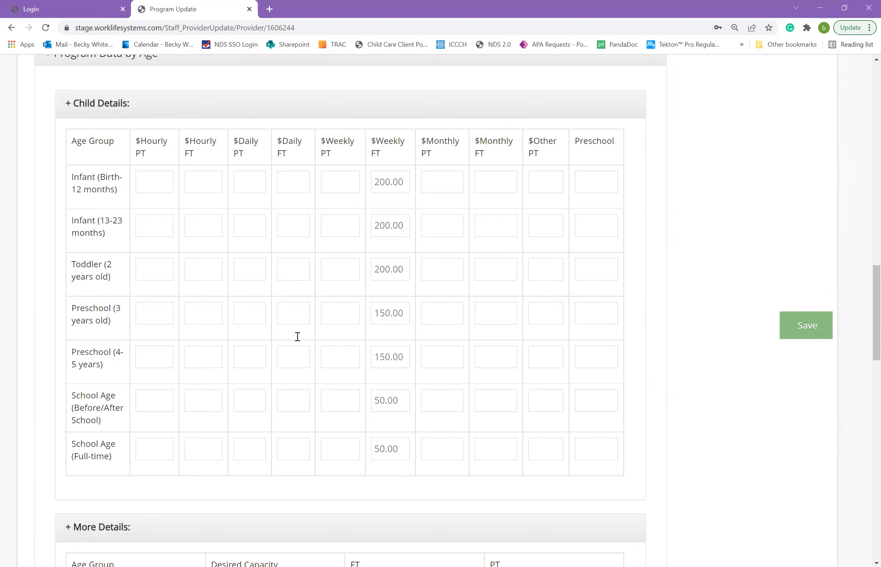
scroll(298, 338, "down", 2)
scroll(298, 336, "down", 7)
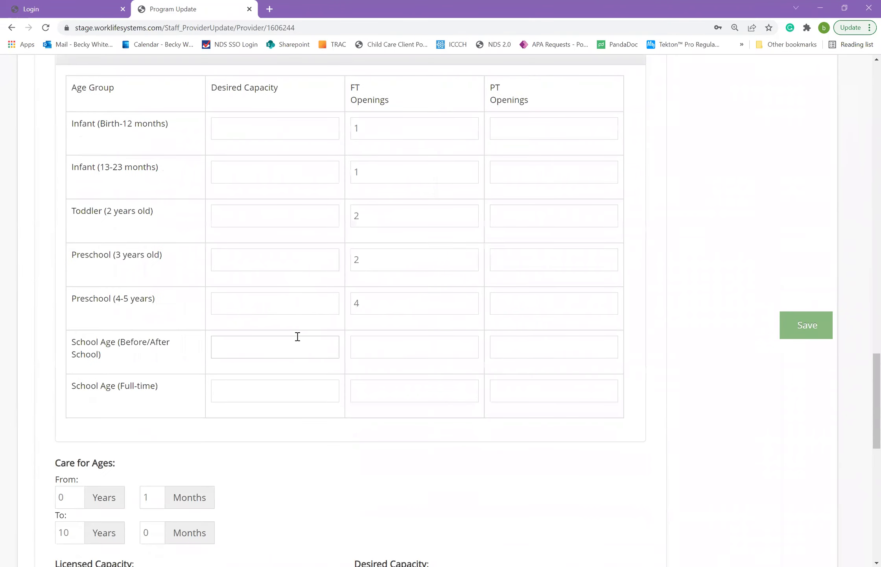
scroll(298, 338, "up", 1)
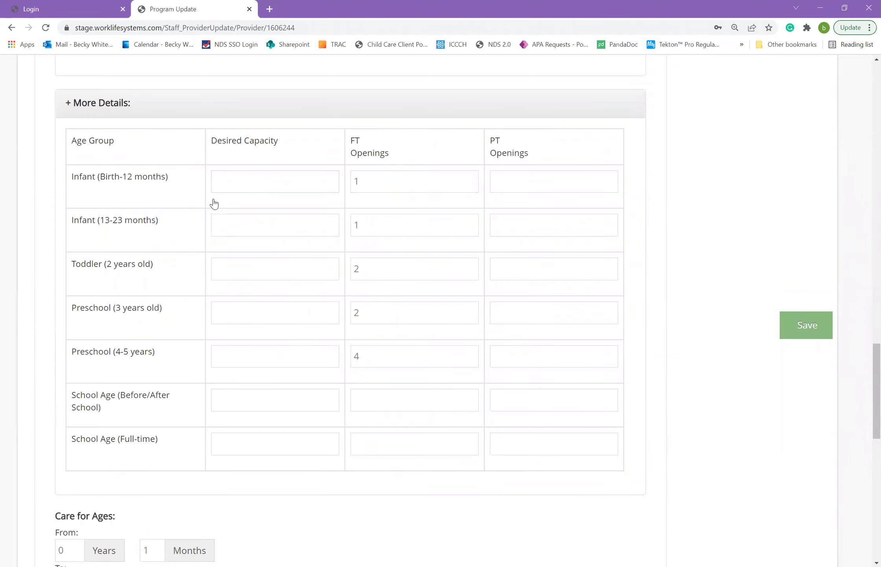
left_click(220, 395)
Step: Review the ages served, capacity, fees and funding sources in Program Data by Age, then collapse the section
scroll(393, 534, "down", 7)
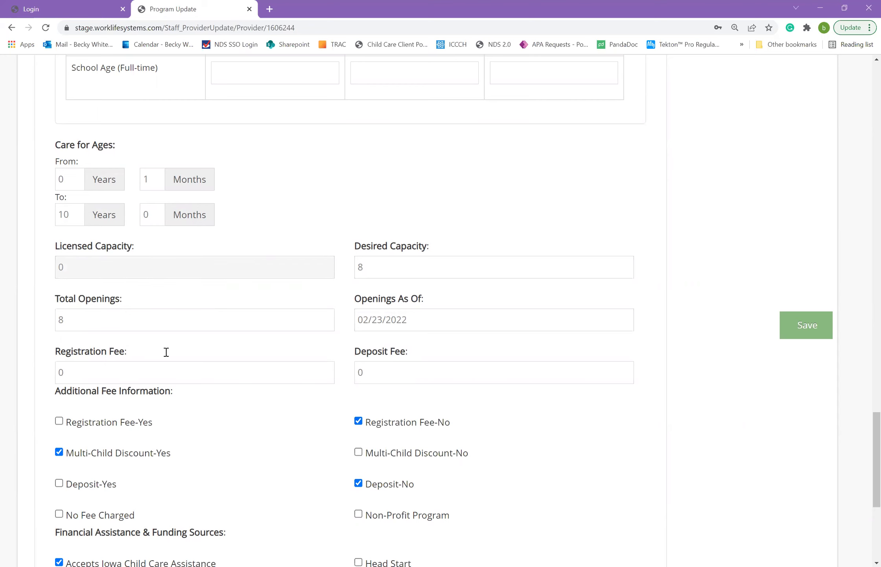
scroll(168, 357, "down", 2)
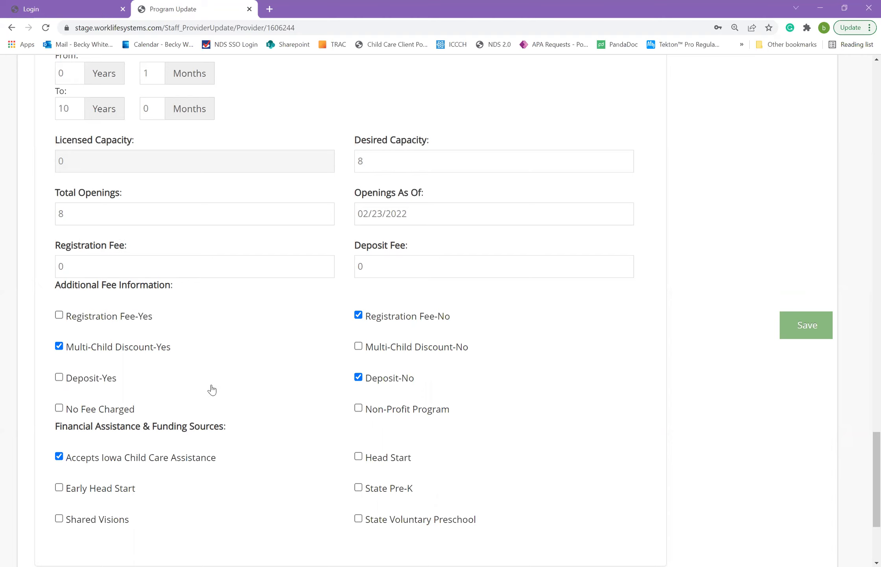
scroll(220, 390, "down", 1)
scroll(221, 393, "down", 5)
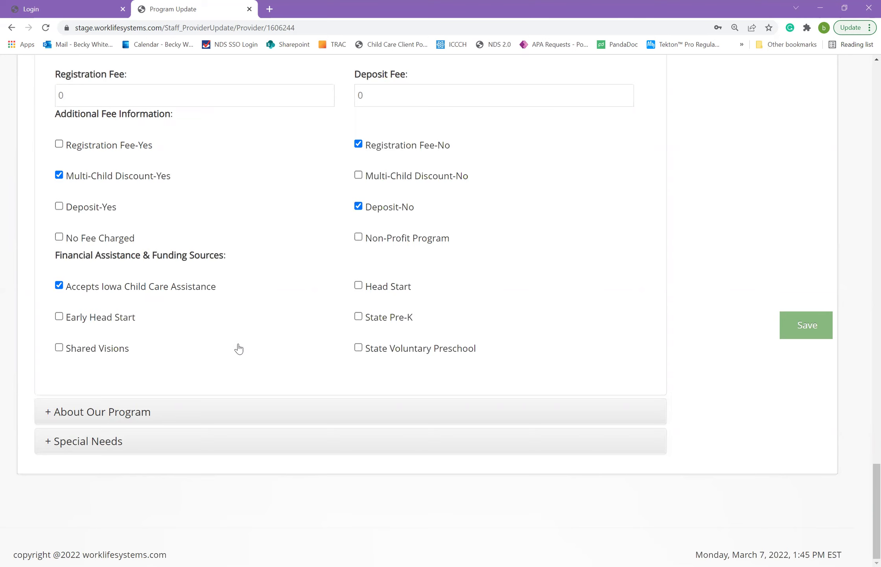
scroll(113, 334, "up", 15)
scroll(114, 299, "up", 8)
left_click(45, 255)
Step: Expand About Our Program and review the care setting, program description, environment, meals and transportation options
left_click(82, 416)
scroll(124, 411, "down", 8)
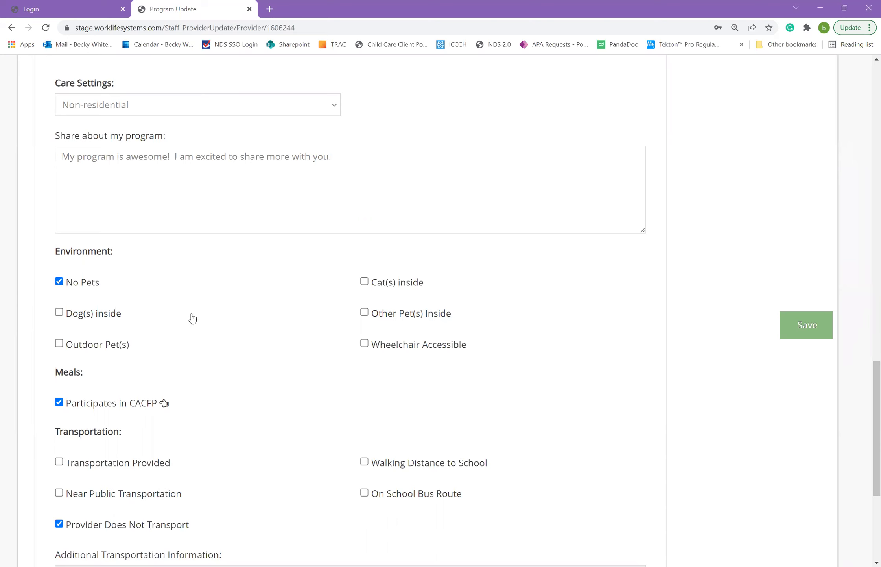
scroll(42, 189, "down", 3)
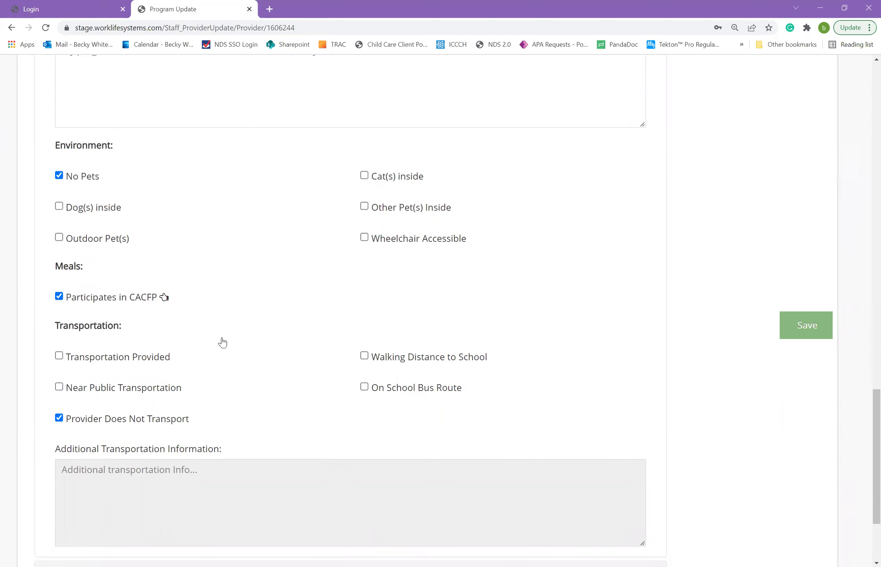
scroll(151, 203, "down", 3)
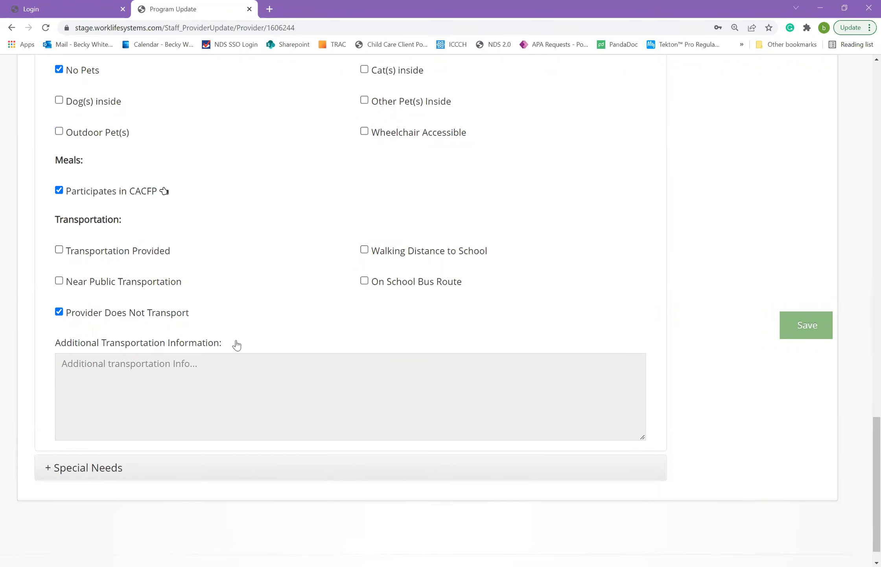
scroll(303, 299, "down", 1)
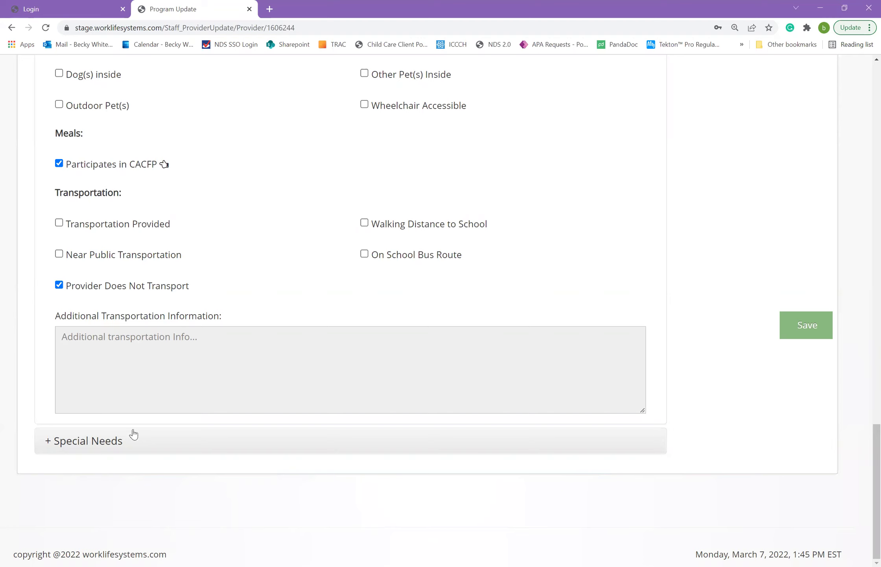
Step: Expand the Special Needs section, review its support options, and collapse it again
left_click(112, 443)
scroll(161, 427, "down", 5)
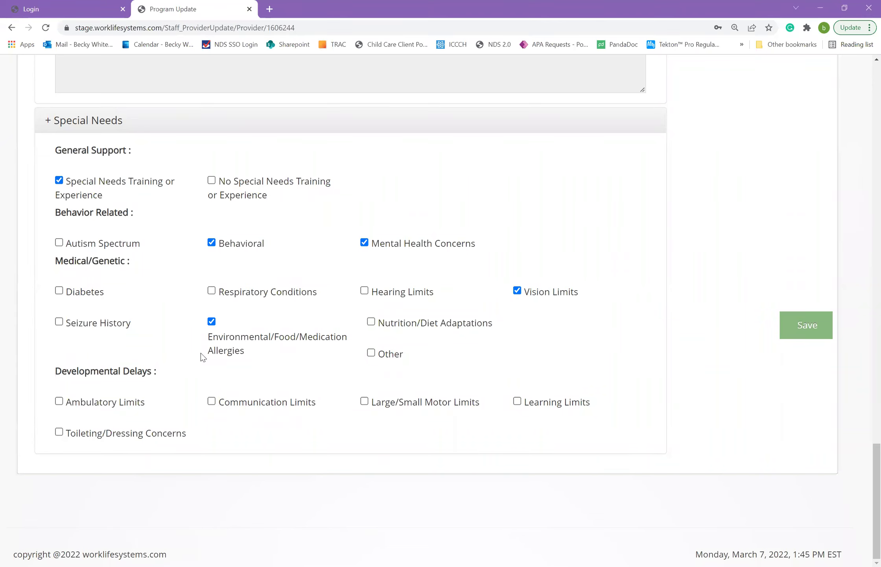
left_click(49, 122)
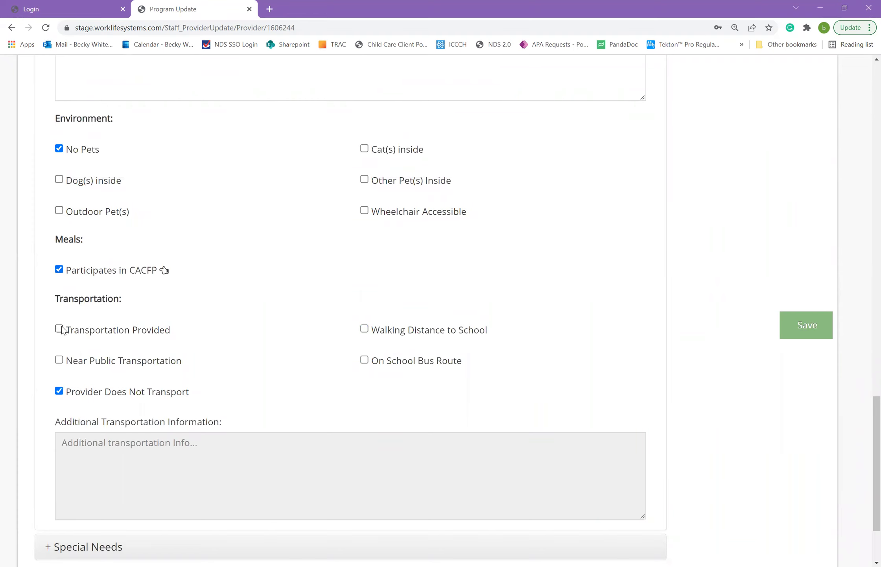
Step: Under Environment in About Our Program, select Outdoor Pet(s) and deselect No Pets
left_click(59, 211)
left_click(59, 149)
scroll(293, 255, "down", 1)
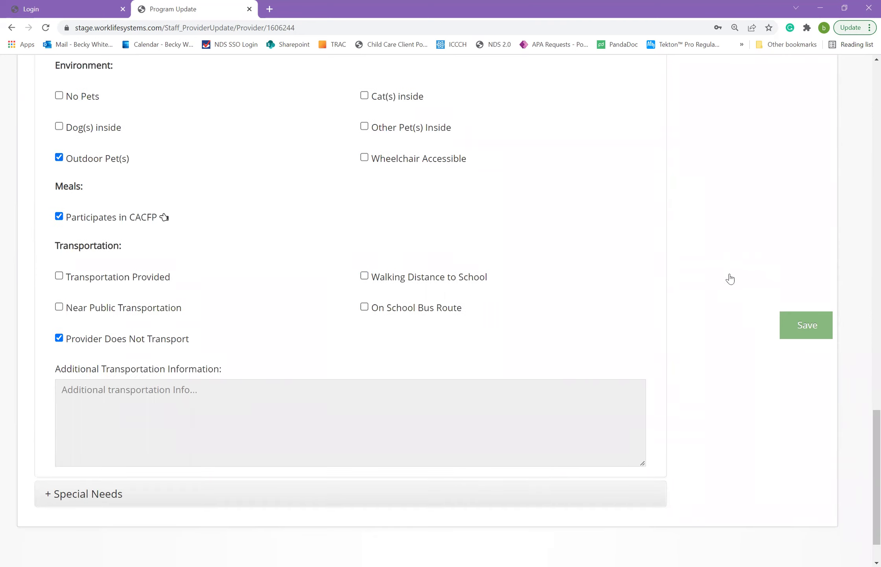
Step: Save the program data changes and confirm submitting all updates for review
left_click(803, 330)
left_click(813, 331)
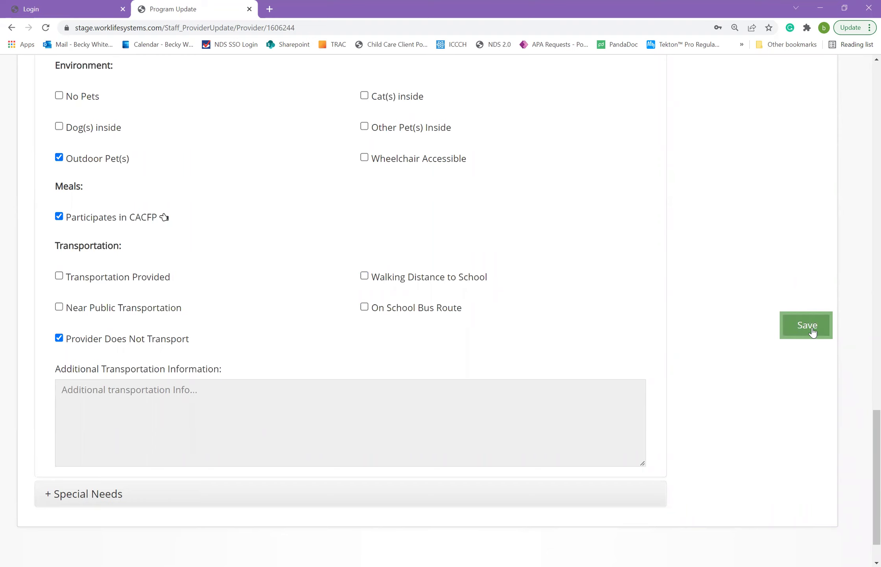
left_click(813, 332)
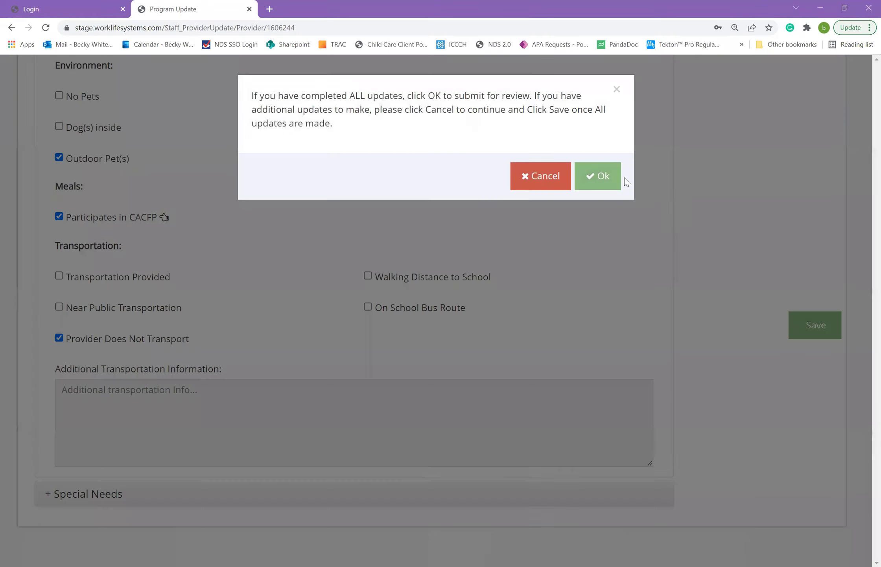
left_click(598, 184)
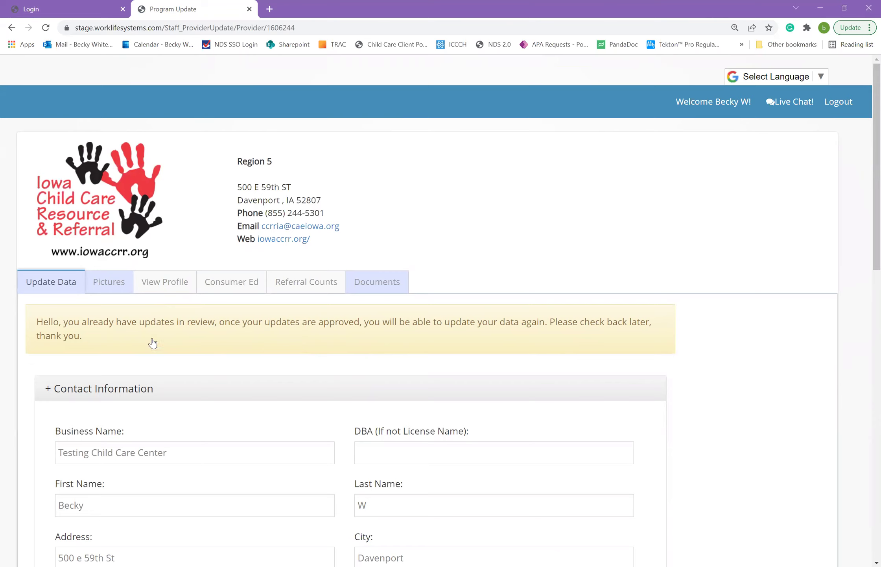
Step: View the program's uploaded pictures and examine its full public profile, from contact details and openings to quality ratings
left_click(108, 289)
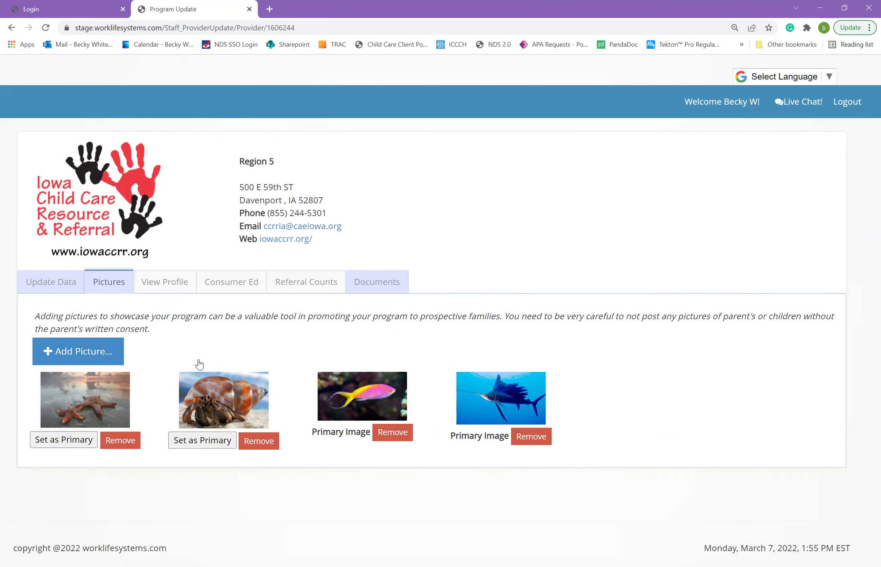
left_click(174, 291)
scroll(205, 341, "down", 5)
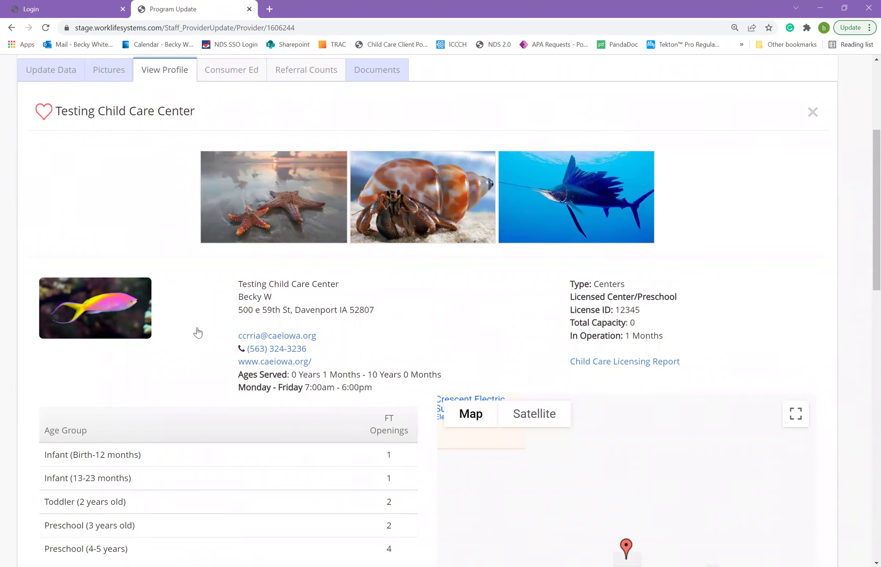
scroll(202, 320, "down", 3)
scroll(202, 318, "up", 3)
scroll(242, 324, "down", 3)
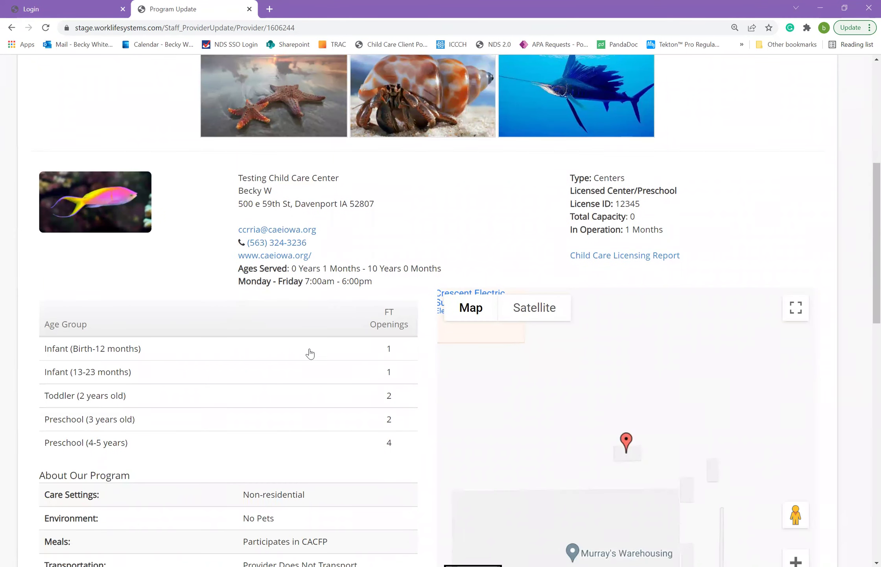
scroll(309, 354, "down", 3)
scroll(185, 401, "down", 4)
scroll(212, 473, "down", 3)
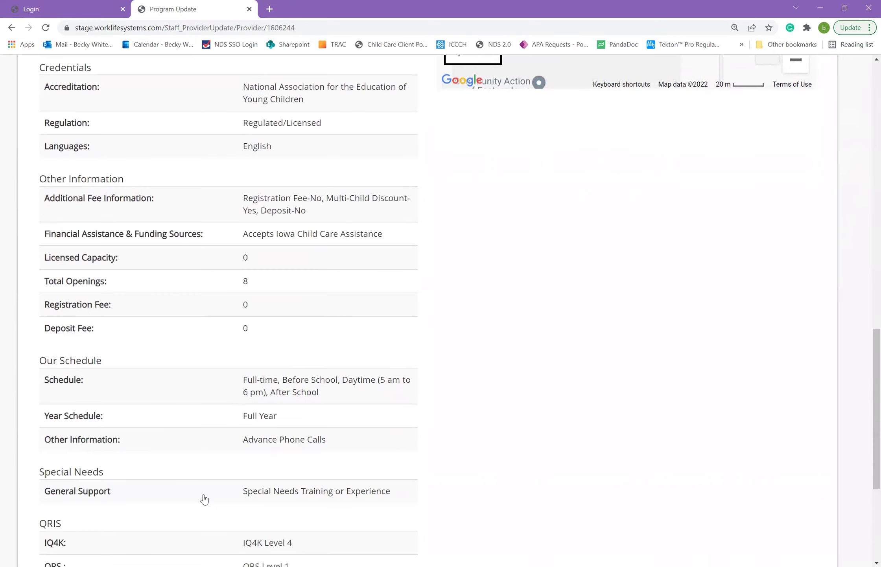
scroll(204, 499, "down", 3)
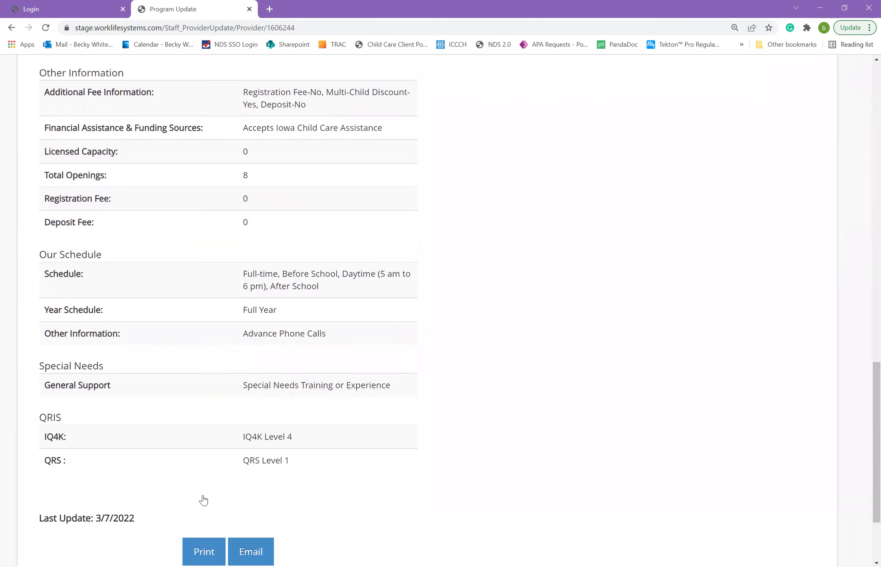
scroll(204, 499, "up", 15)
scroll(205, 441, "up", 12)
Step: View the Consumer Ed resources, the Referral Counts and the Documents upload page
left_click(238, 288)
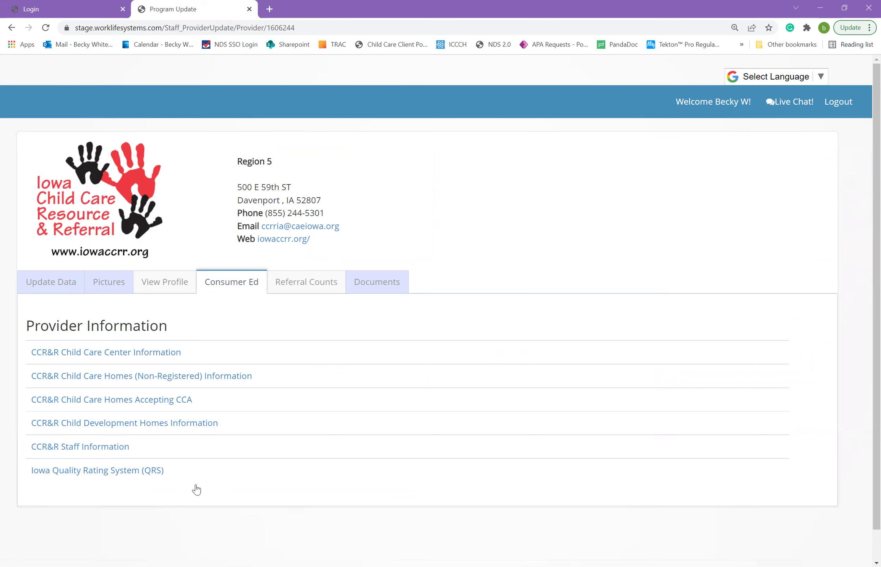
left_click(298, 283)
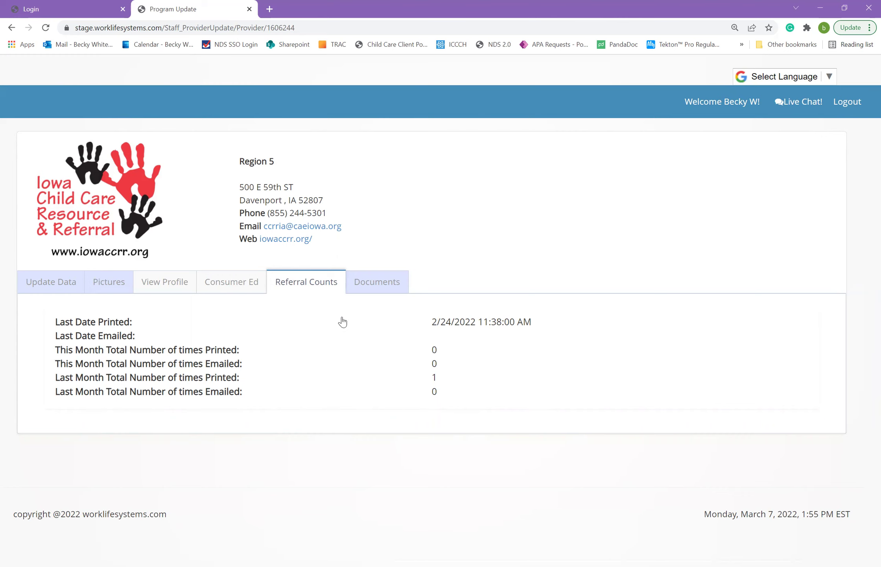
left_click(369, 283)
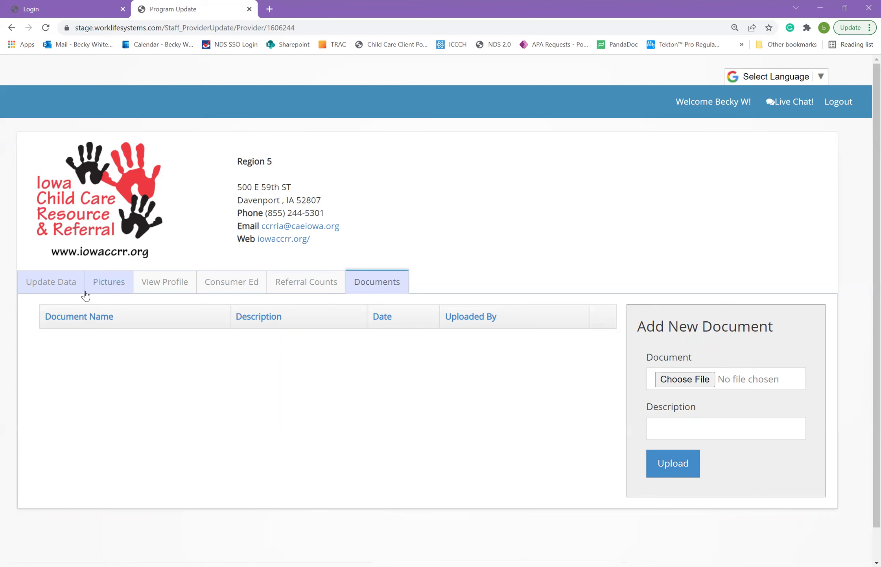
Step: Return to the Update Data page and log out of the provider account
left_click(52, 286)
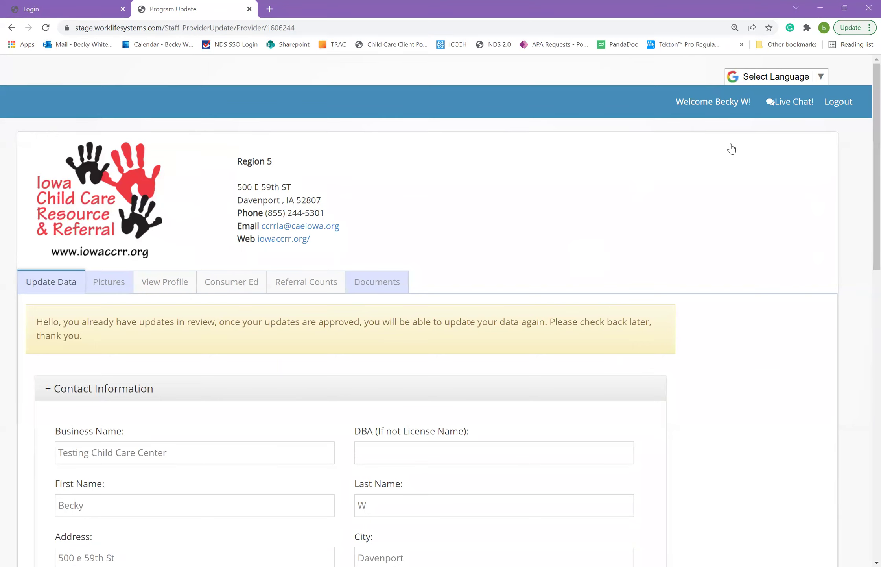
left_click(838, 104)
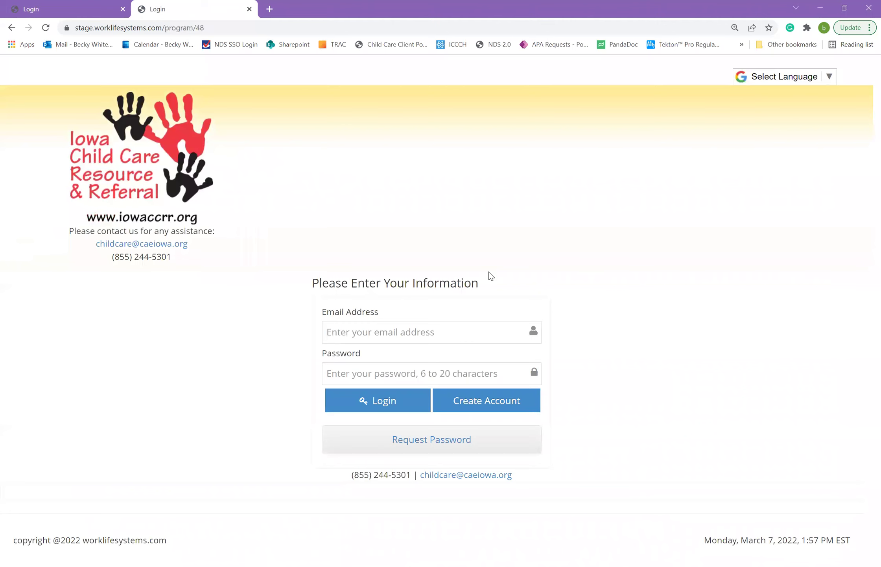